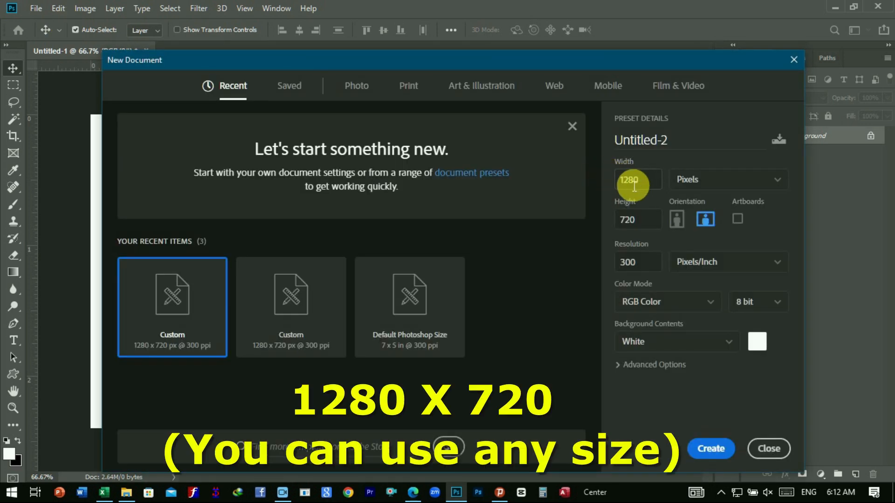
# Create a 1280 x 720 pixel document at 300 pixels/inch with a white background and convert the background into a regular layer.
pyautogui.click(619, 219)
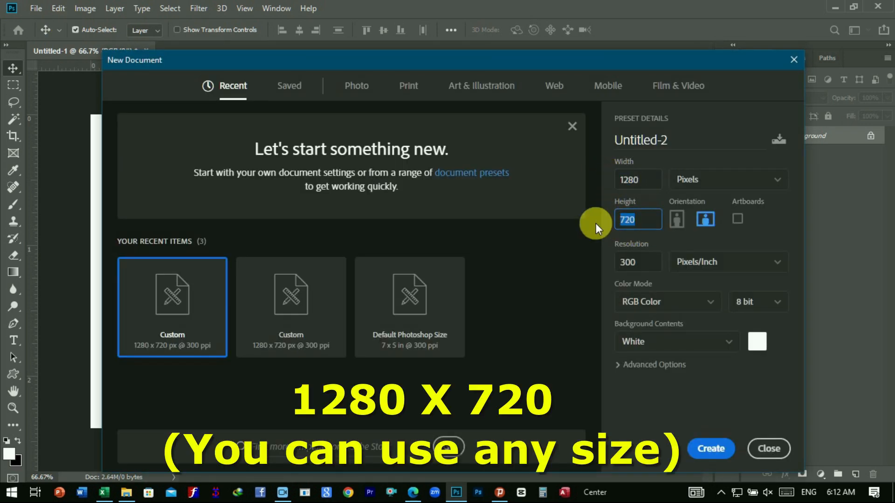
pyautogui.click(722, 455)
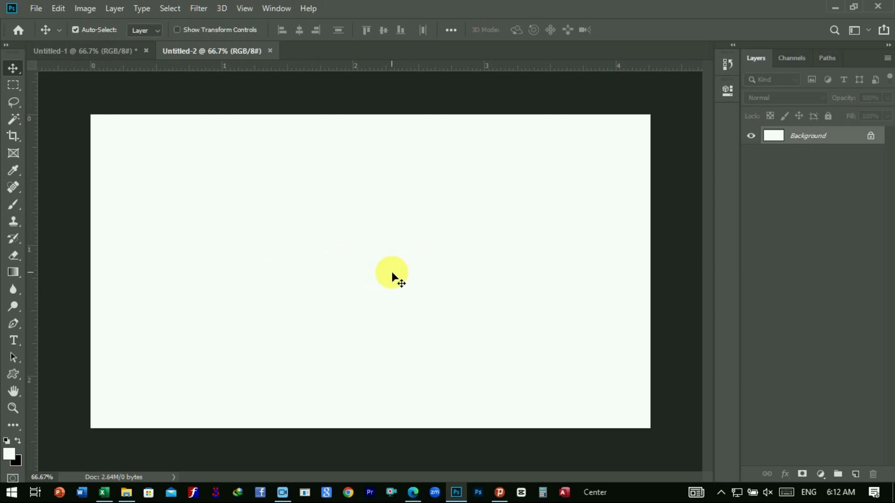
pyautogui.doubleClick(821, 140)
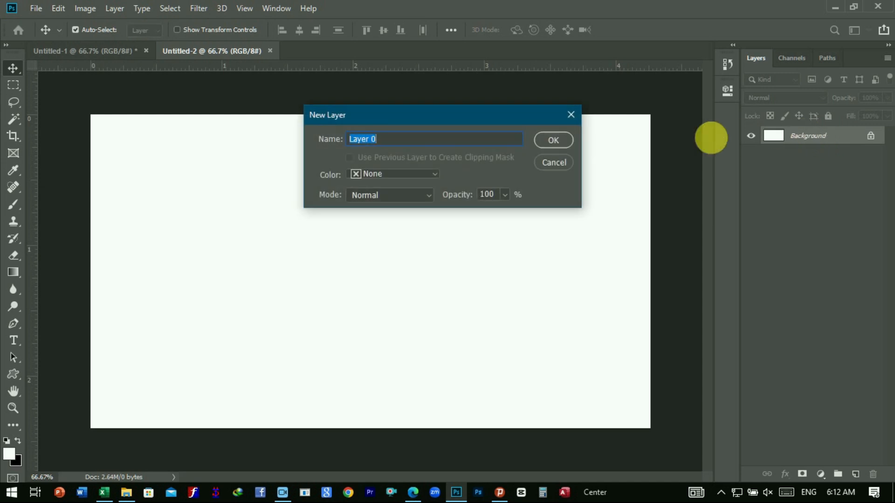
pyautogui.click(559, 144)
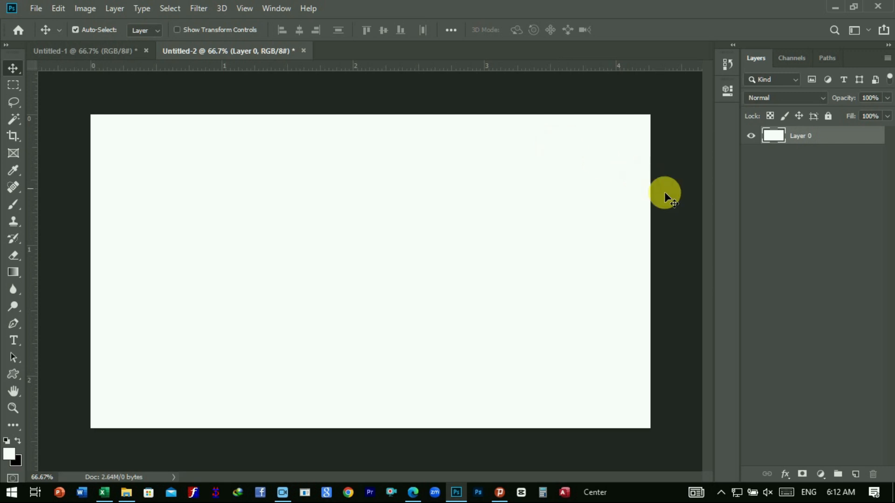
# Apply a pure bright red Color Overlay at Normal blend mode to the background layer.
pyautogui.click(786, 475)
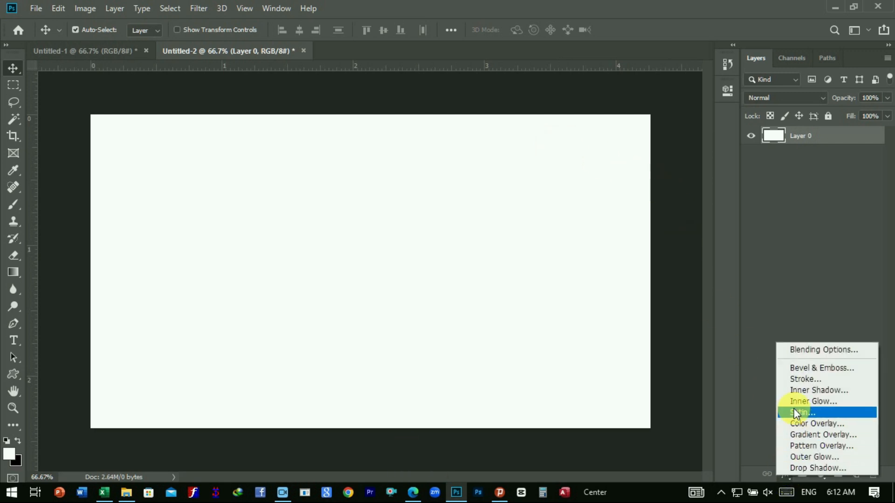
pyautogui.click(818, 350)
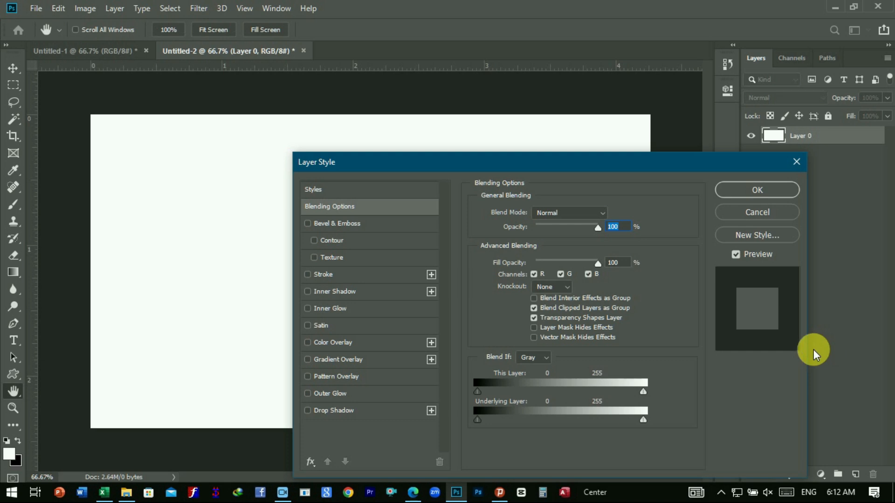
pyautogui.click(331, 346)
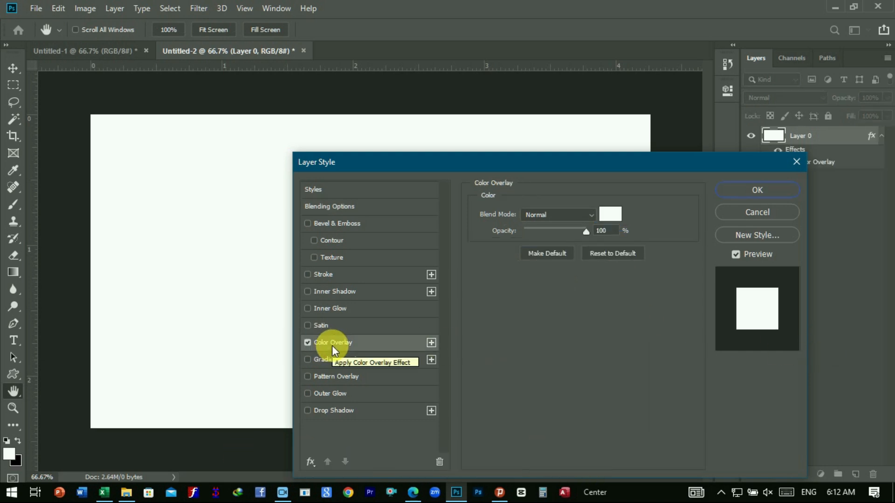
pyautogui.click(610, 213)
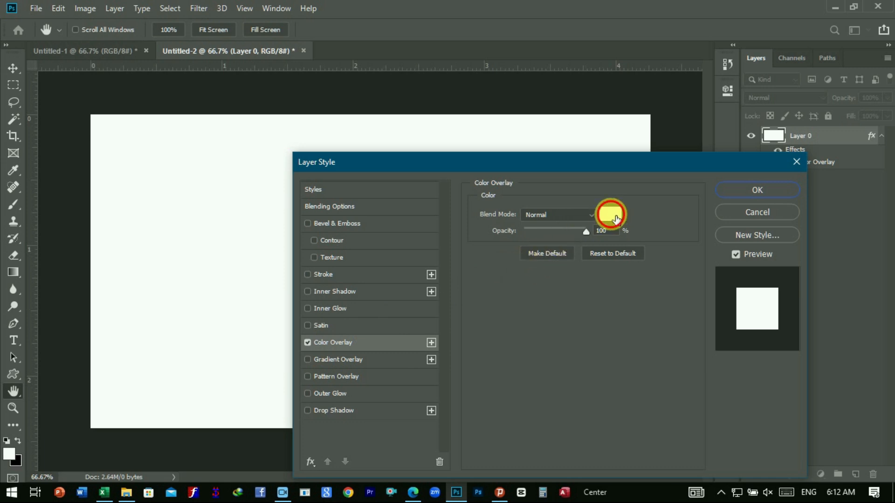
pyautogui.click(643, 268)
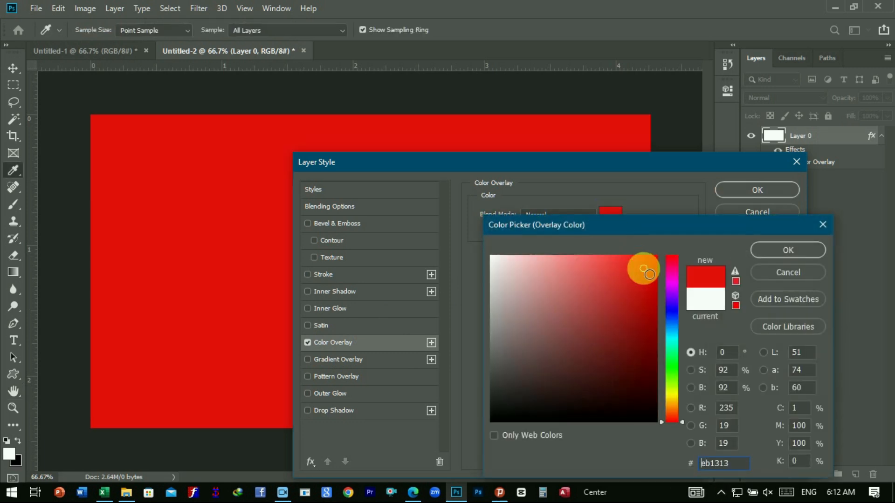
pyautogui.click(656, 256)
pyautogui.click(801, 254)
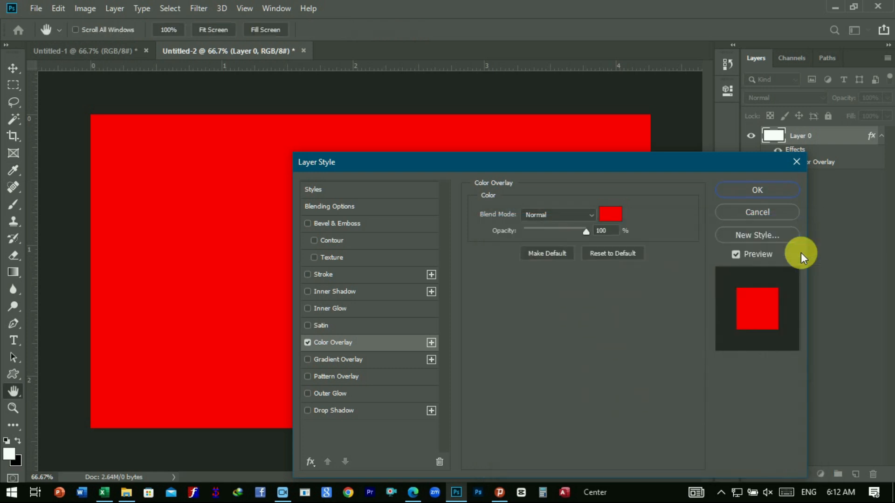
pyautogui.click(752, 191)
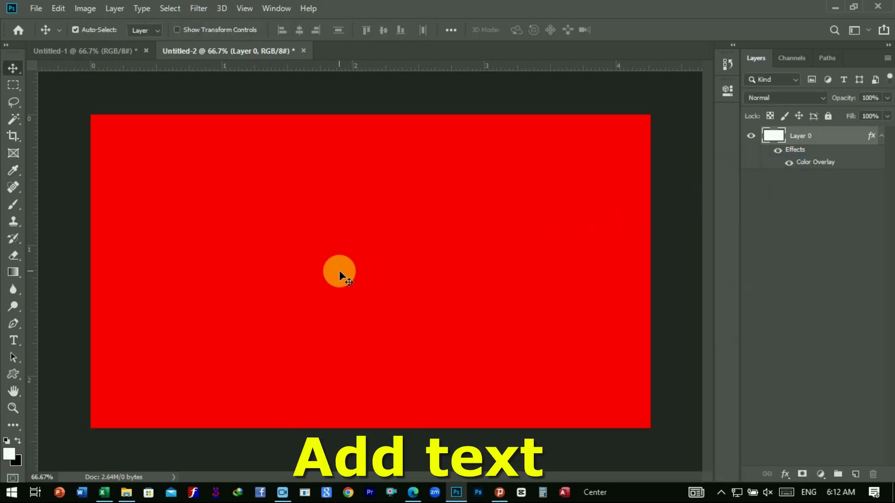
# Add a horizontal text layer reading "NICE" on the red canvas.
pyautogui.click(14, 339)
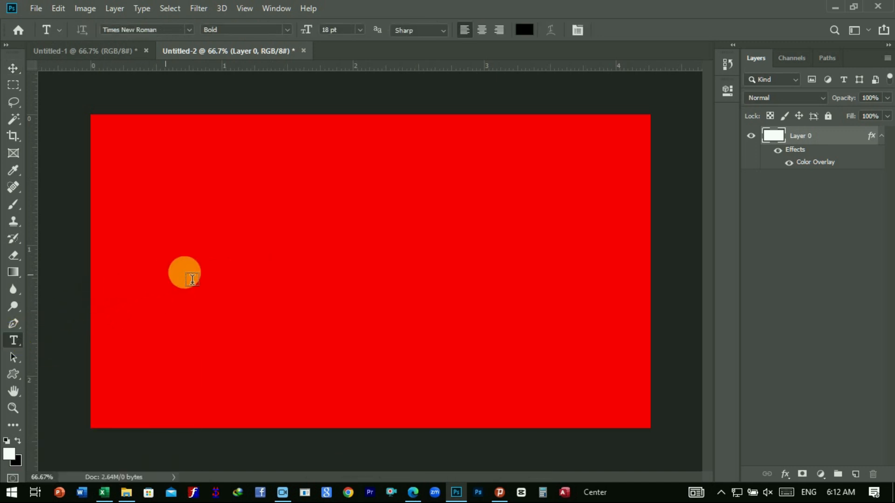
pyautogui.click(218, 270)
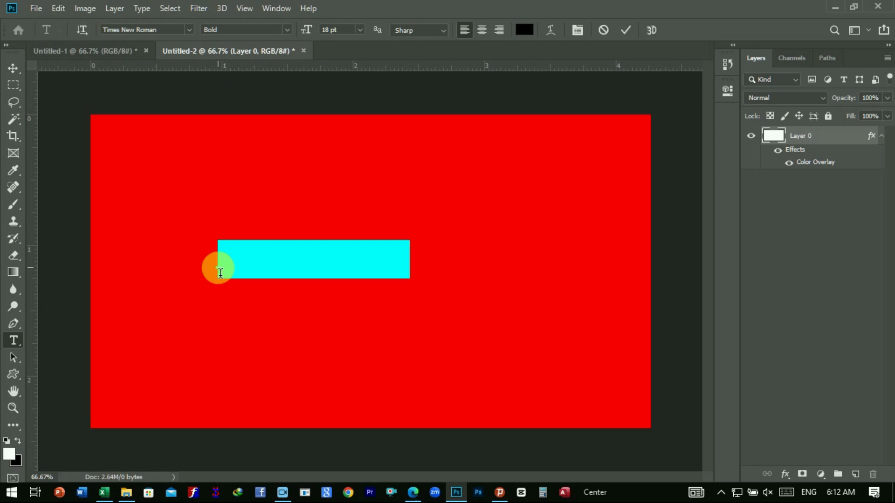
pyautogui.click(221, 273)
pyautogui.write('NICE')
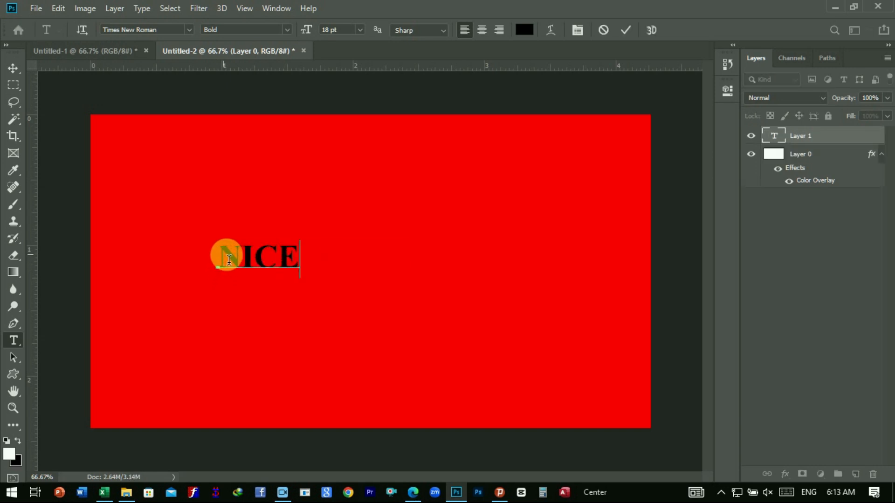
# Set the NICE text's font to Berlin Sans FB Demi and its size to 120 pt.
pyautogui.moveTo(226, 261); pyautogui.dragTo(340, 262)
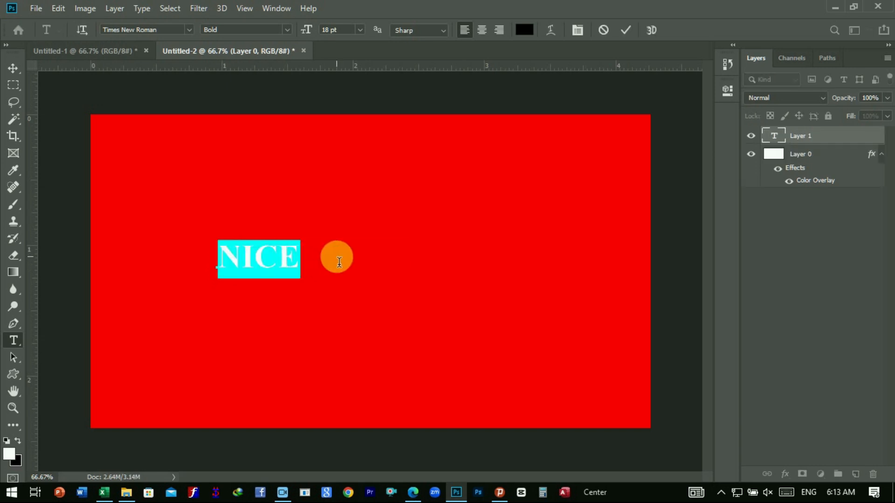
pyautogui.click(189, 30)
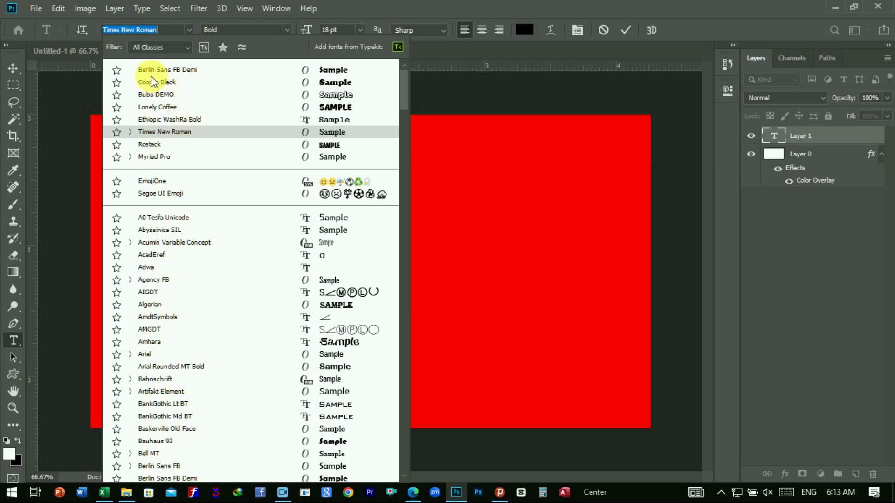
pyautogui.click(181, 71)
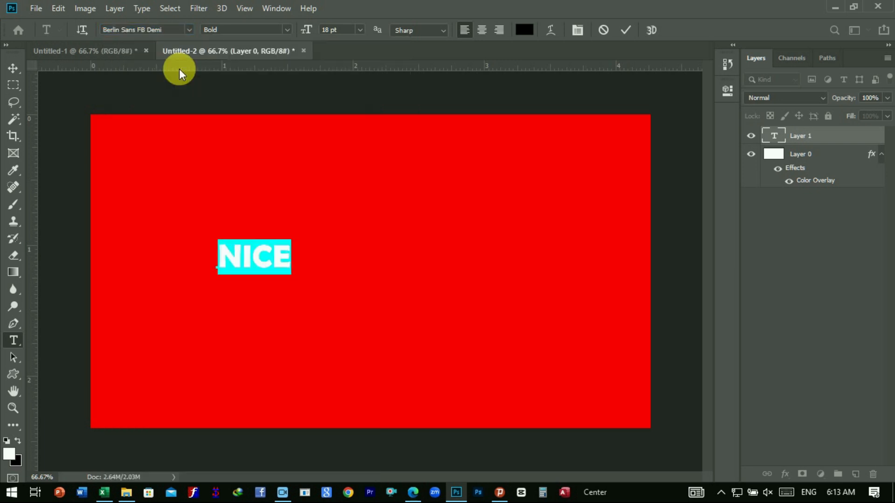
pyautogui.click(359, 30)
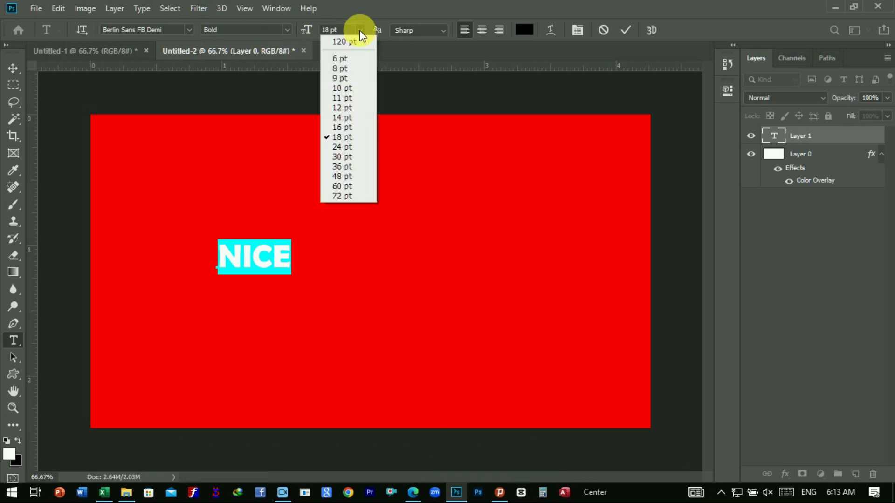
pyautogui.click(345, 196)
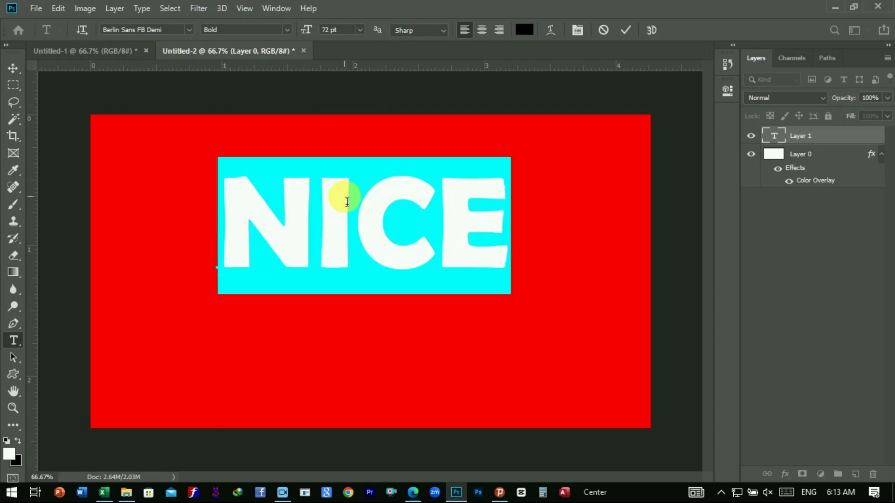
pyautogui.moveTo(336, 34); pyautogui.dragTo(319, 31)
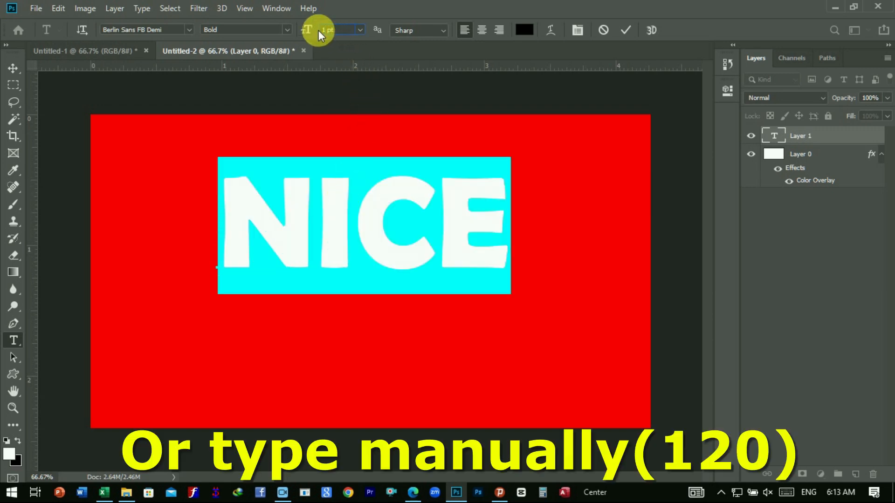
pyautogui.write('120')
pyautogui.press('Return')
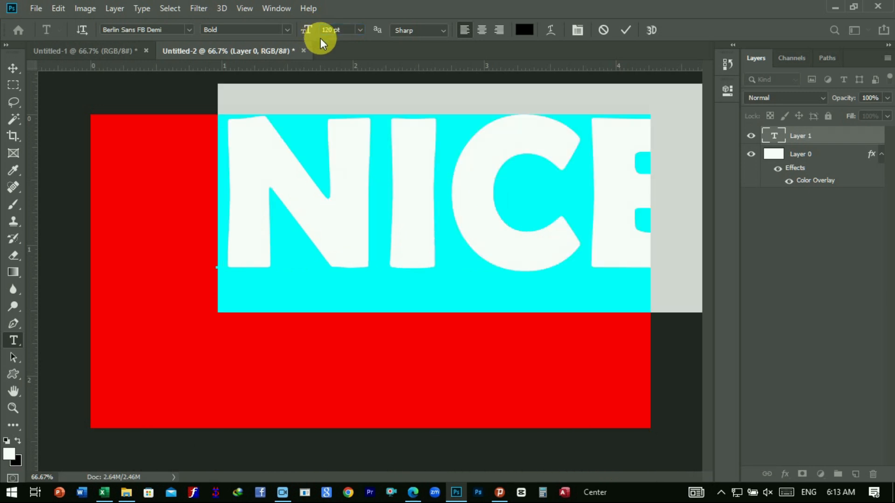
# Move the NICE text fully onto the canvas and center it against a selection of the whole canvas, leaving nothing selected.
pyautogui.click(19, 70)
pyautogui.moveTo(317, 196); pyautogui.dragTo(233, 254)
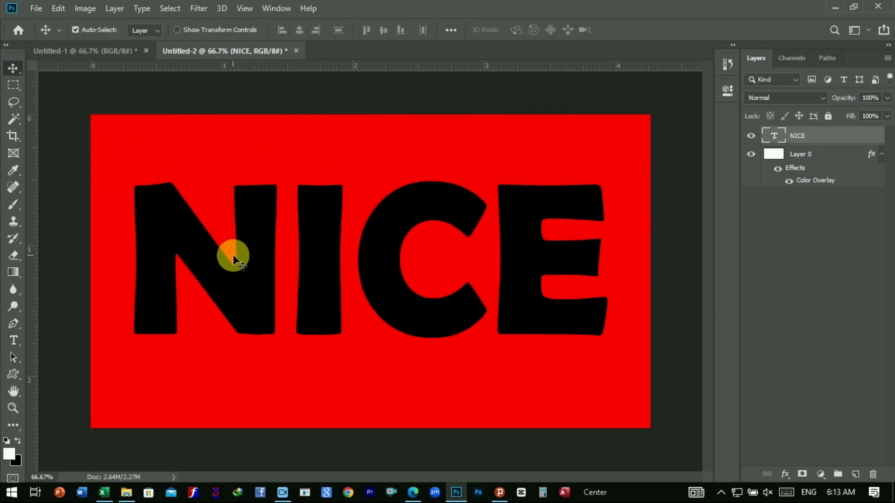
pyautogui.click(175, 10)
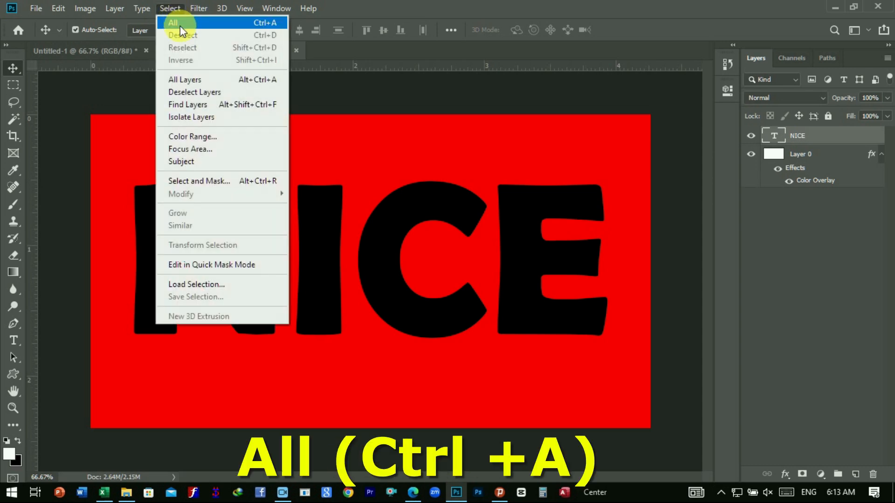
pyautogui.click(206, 24)
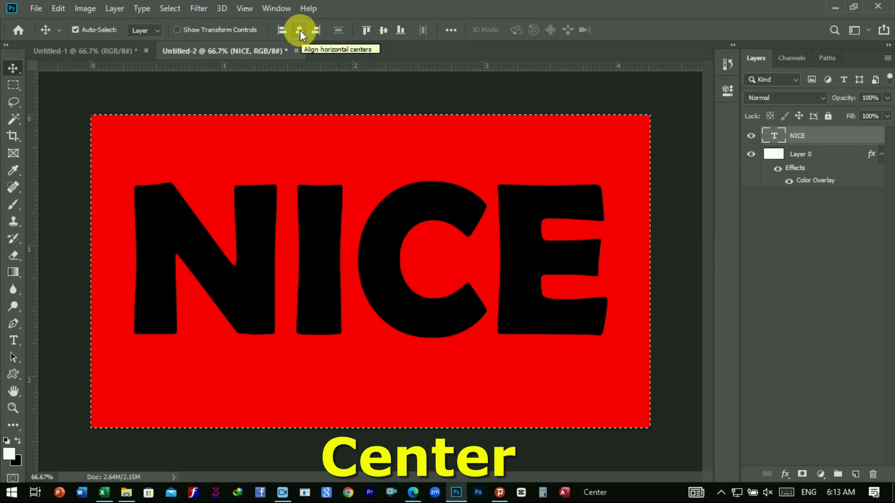
pyautogui.click(384, 30)
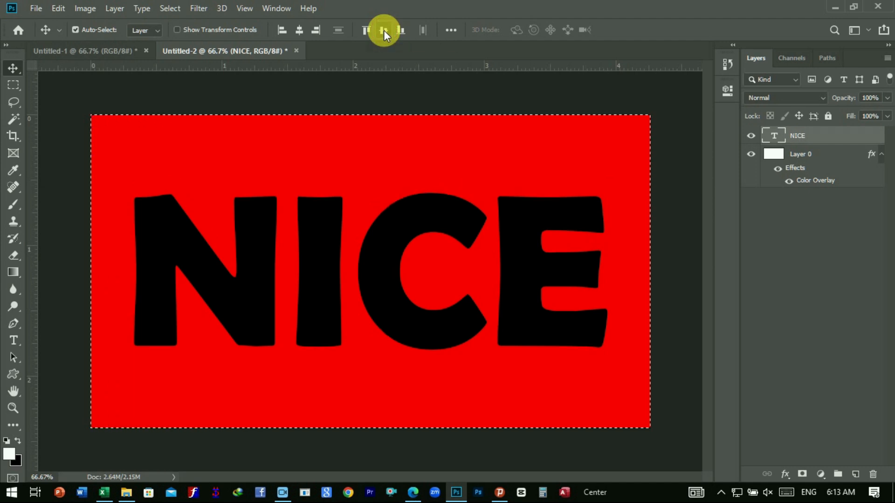
pyautogui.click(168, 7)
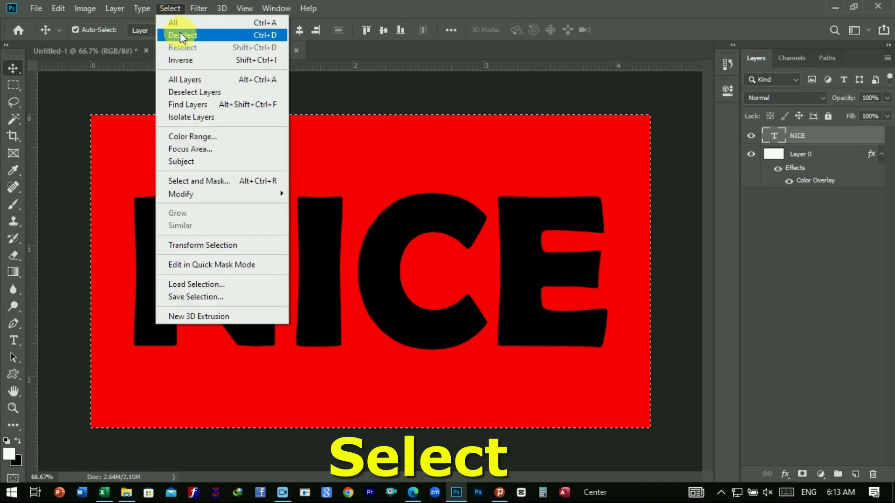
pyautogui.click(209, 38)
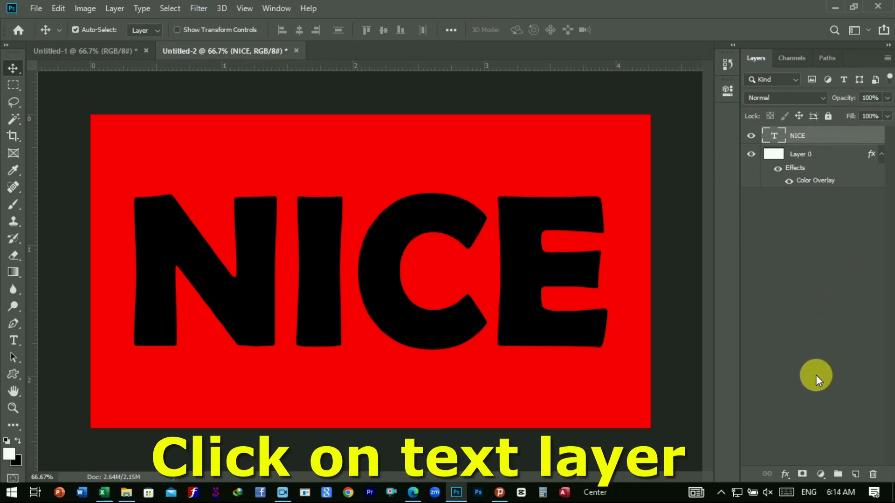
# Enable a Drop Shadow effect on the NICE text layer, keeping the text in view beside the layer style settings.
pyautogui.click(787, 475)
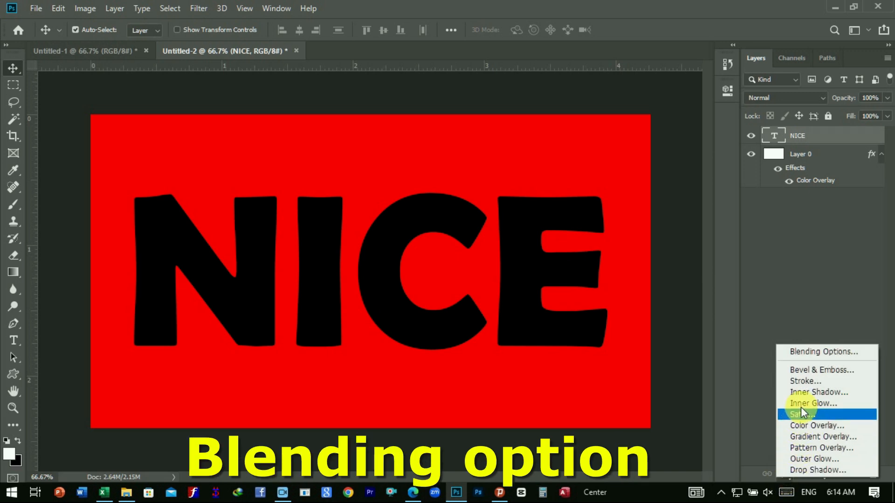
pyautogui.click(817, 353)
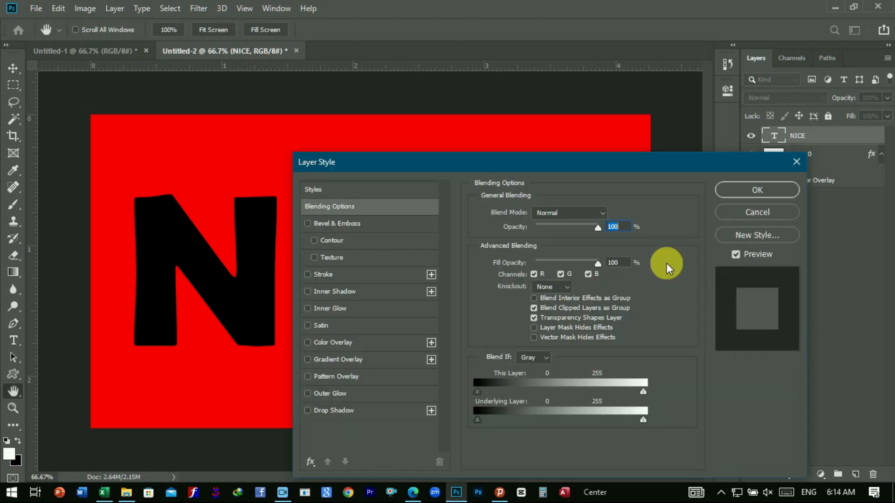
pyautogui.moveTo(399, 167); pyautogui.dragTo(526, 76)
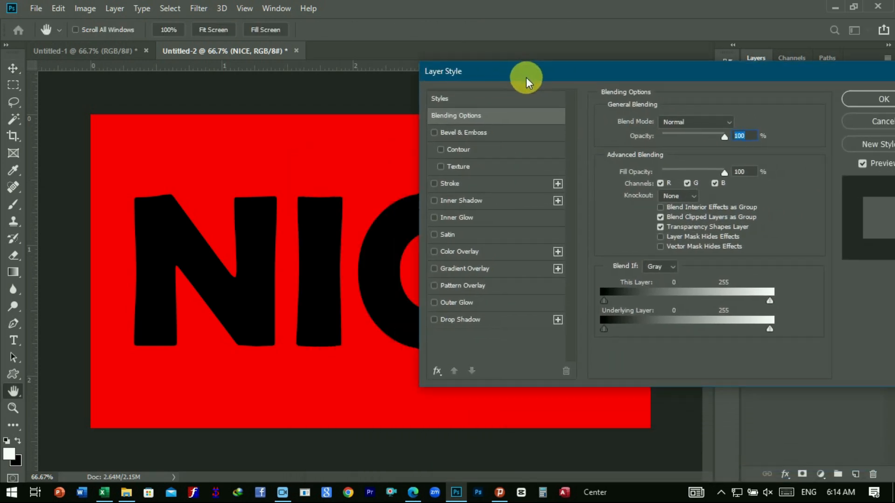
pyautogui.click(449, 317)
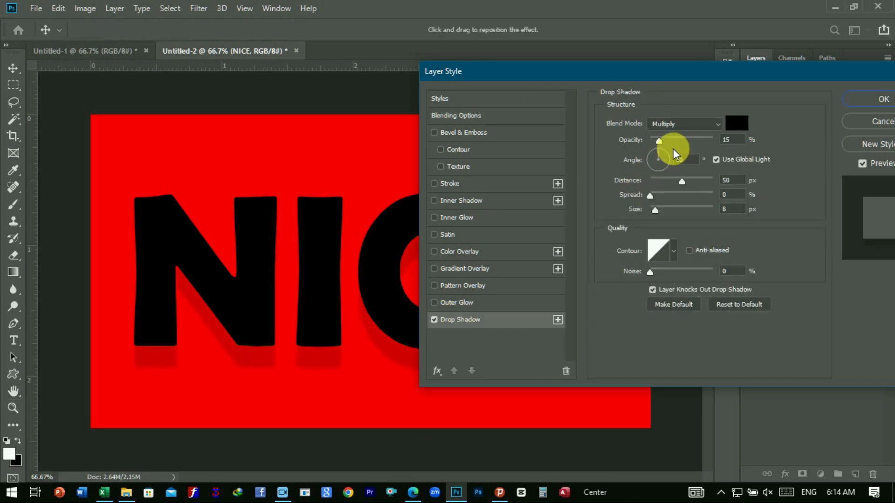
# Set the NICE text's drop shadow to 6% opacity, 58° angle, 6 px distance and 8 px size.
pyautogui.click(723, 139)
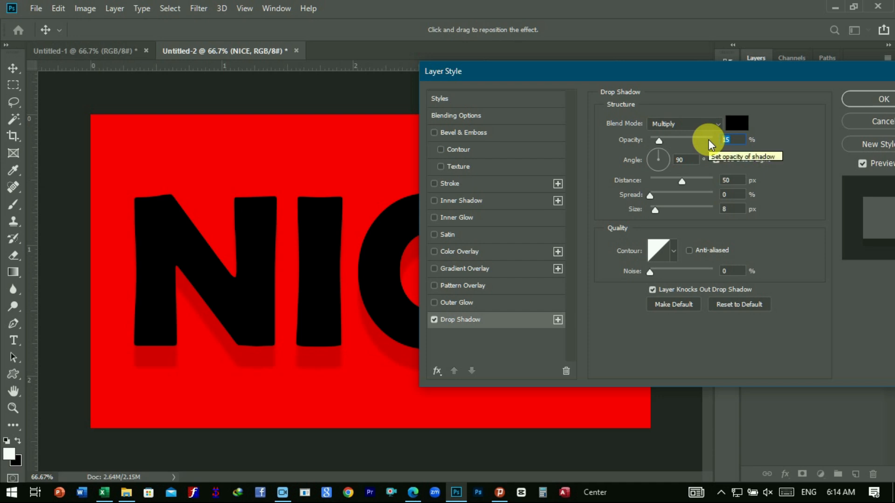
pyautogui.write('6')
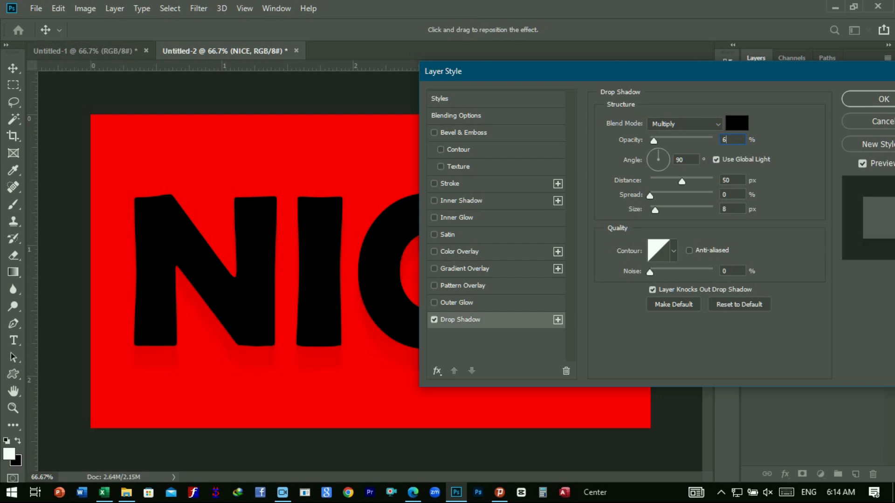
pyautogui.click(685, 160)
pyautogui.write('58')
pyautogui.press('Tab')
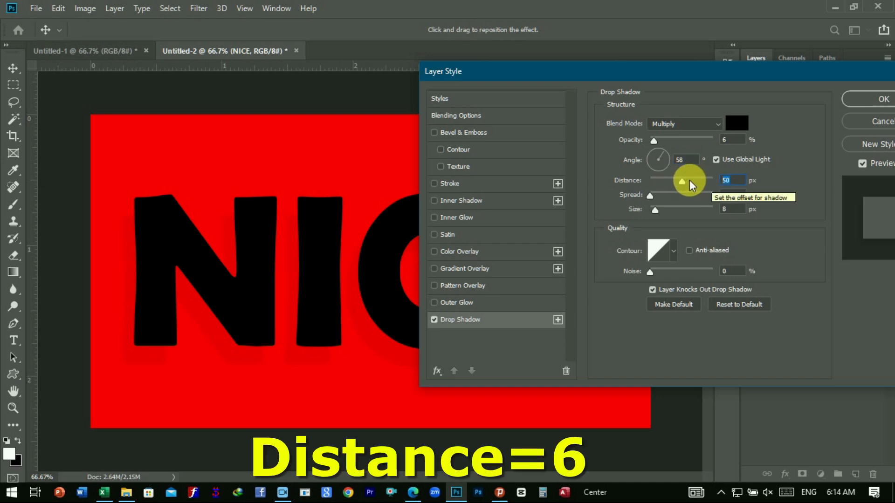
pyautogui.moveTo(681, 184); pyautogui.dragTo(653, 185)
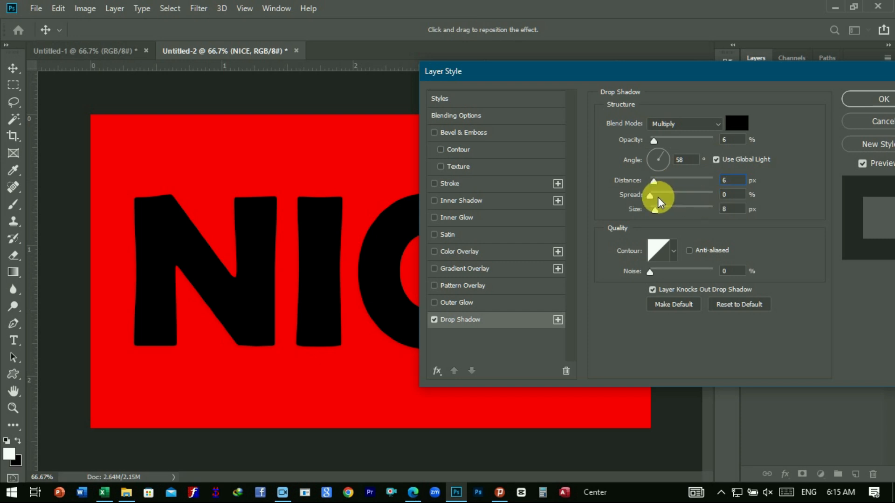
pyautogui.click(736, 209)
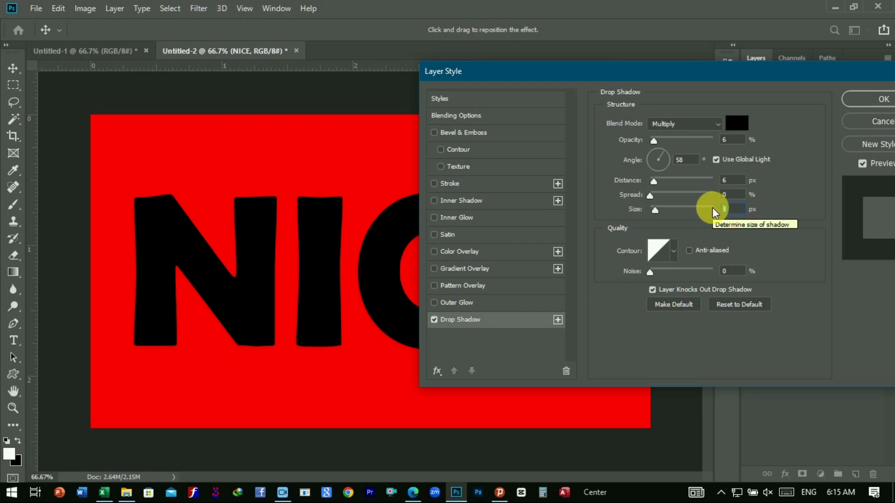
pyautogui.write('8')
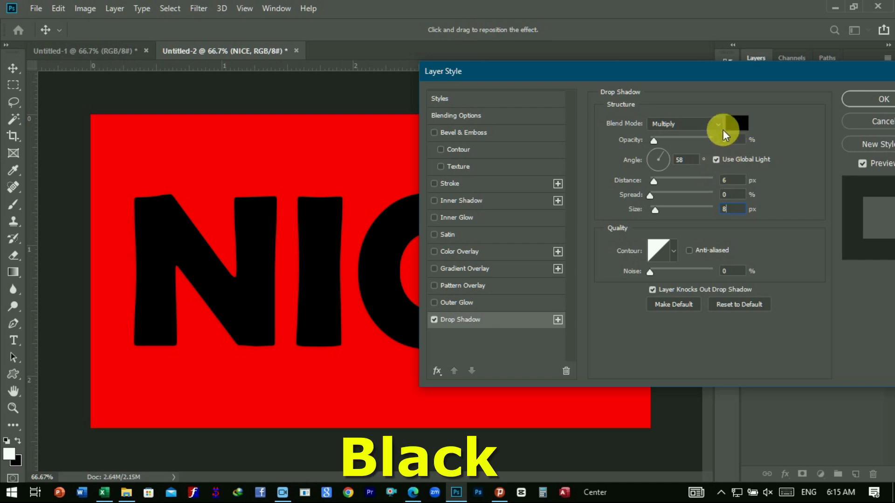
# Set the drop shadow color to the near-black 050505.
pyautogui.click(736, 123)
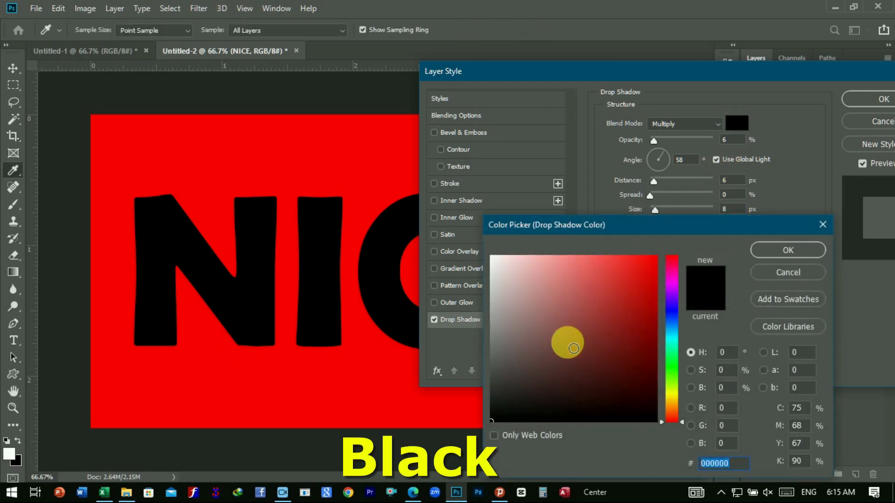
pyautogui.click(492, 419)
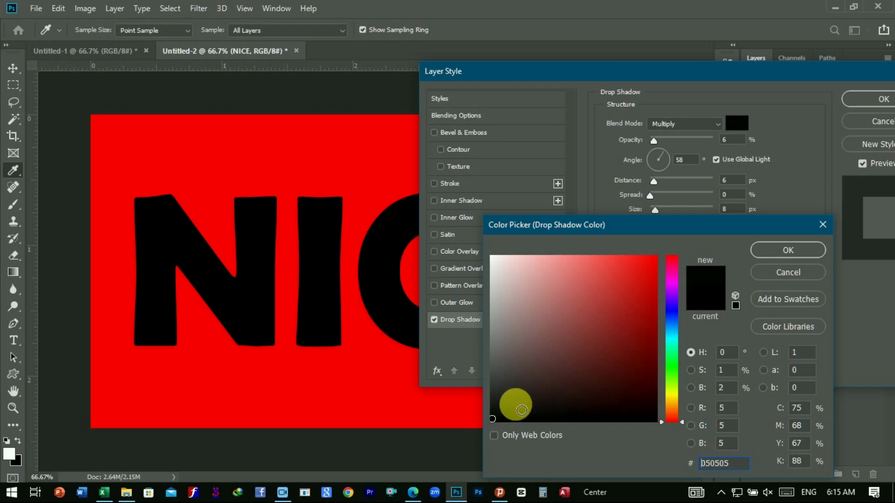
pyautogui.click(798, 251)
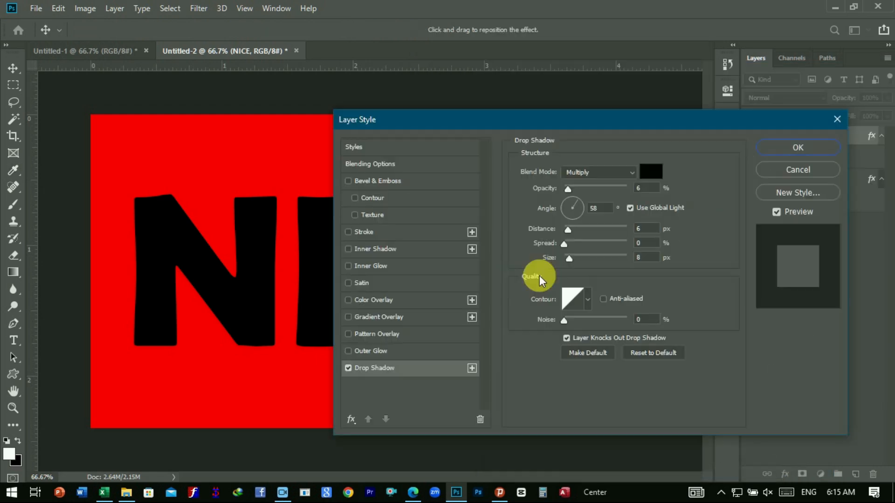
# Add a Color Overlay in the near-white fcfbfb to the NICE text and apply its layer styles.
pyautogui.click(363, 300)
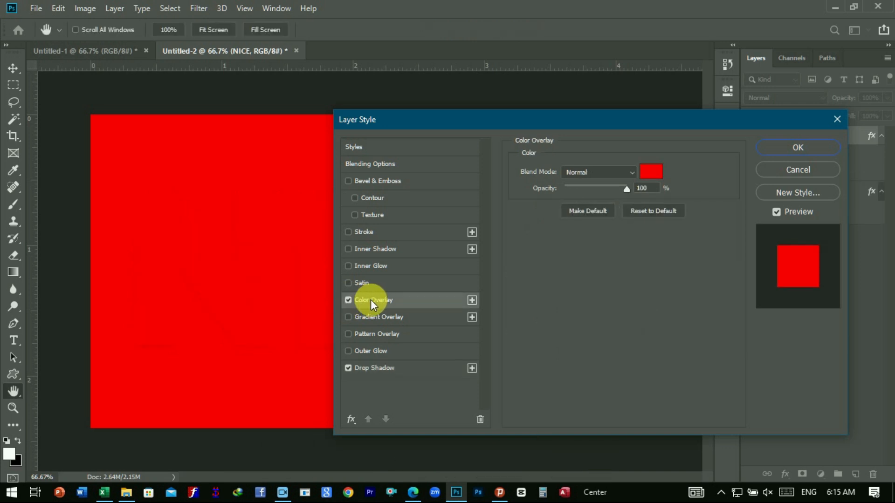
pyautogui.click(652, 173)
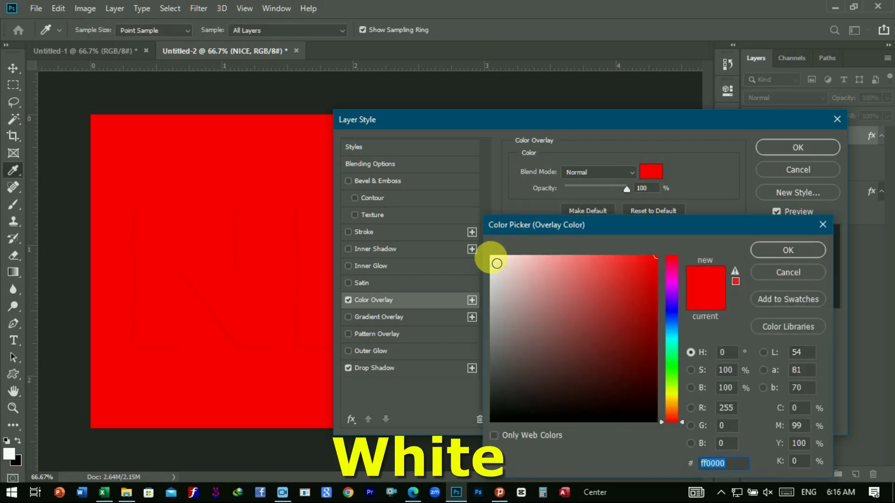
pyautogui.click(496, 263)
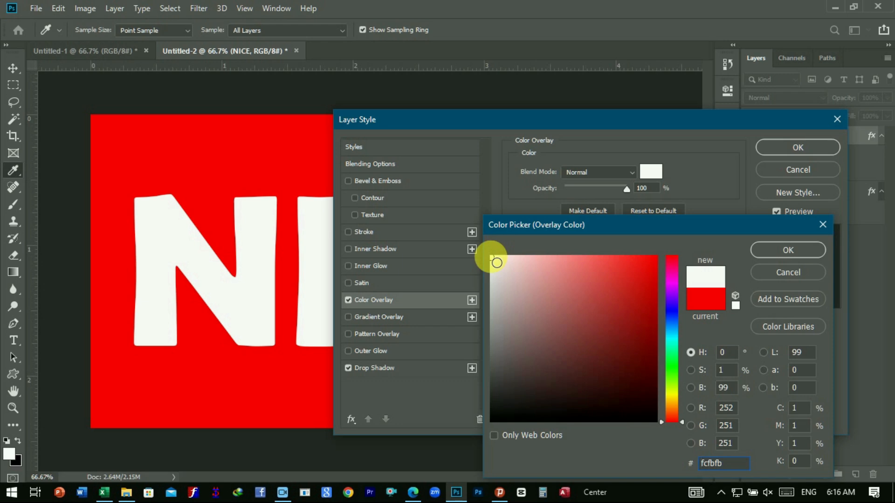
pyautogui.click(703, 272)
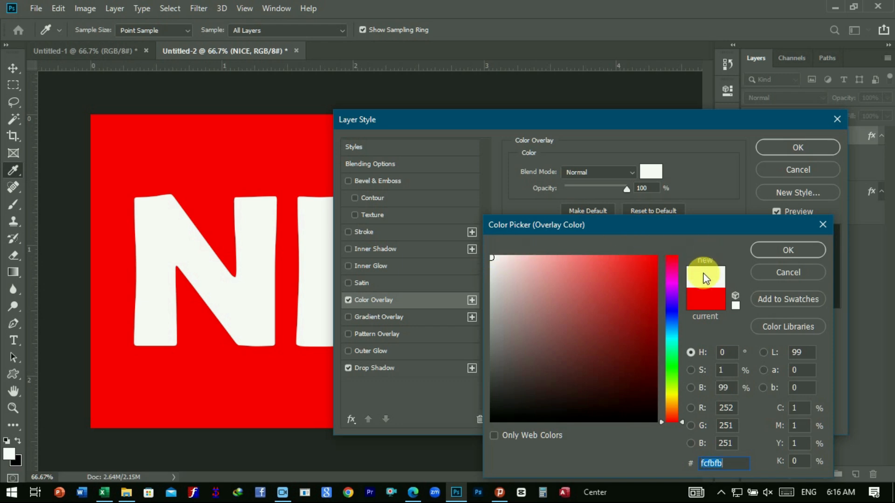
pyautogui.click(790, 249)
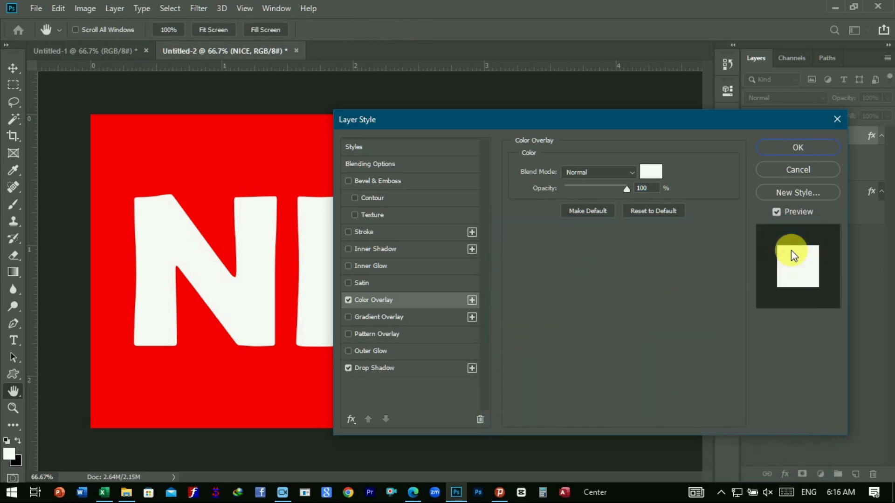
pyautogui.click(805, 149)
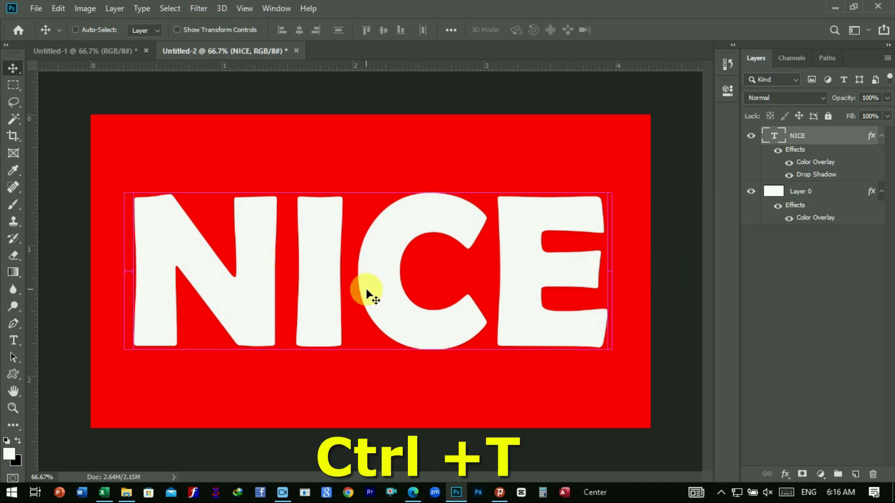
# Free-transform the NICE text layer to shift it up by 1.5 px and commit the transform.
pyautogui.hotkey('ctrl', 't')
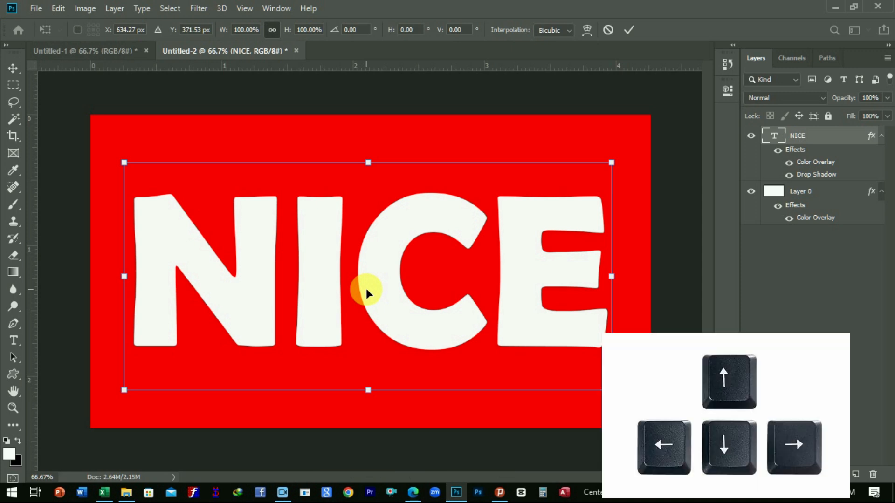
pyautogui.press('Up')
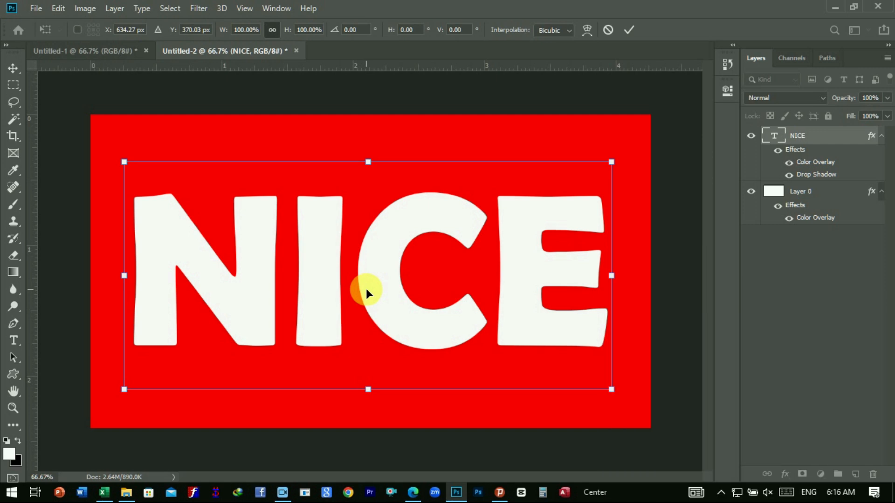
pyautogui.press('Return')
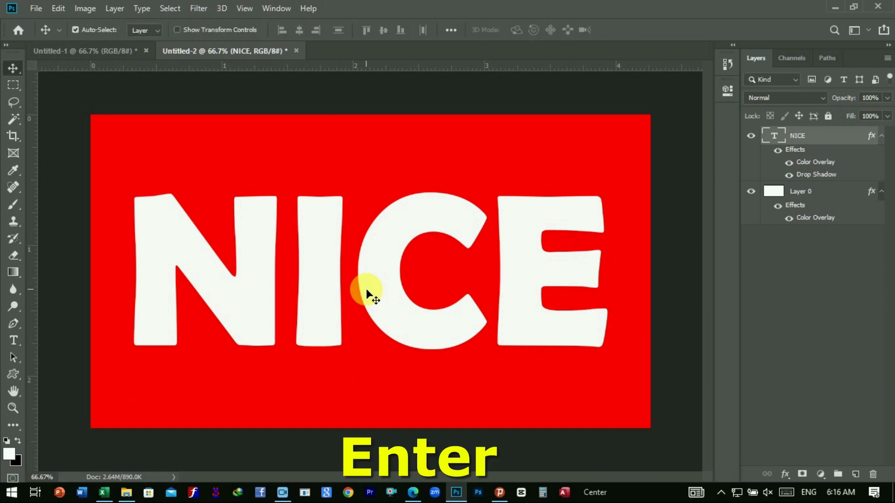
# Duplicate the NICE layer while repeating the upward shift until 30 copies are stacked into a 3D extrusion.
pyautogui.hotkey('ctrl', 'shift', 'alt', 't')
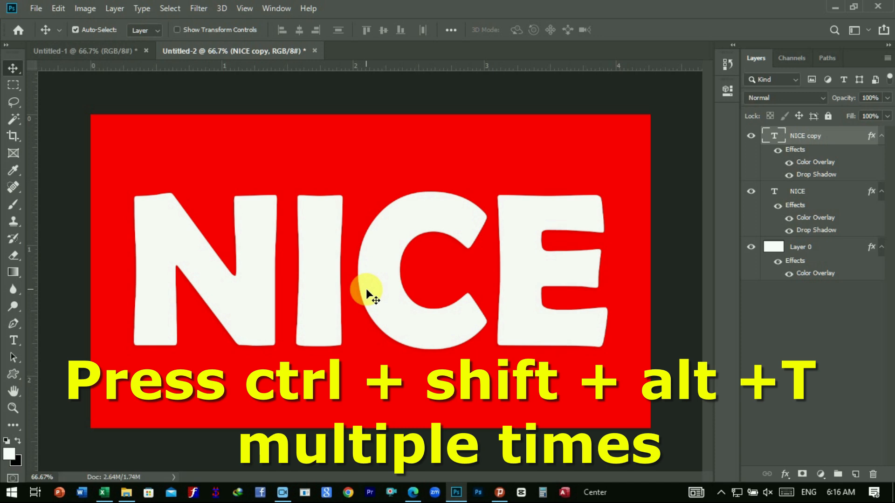
pyautogui.hotkey('ctrl', 'shift', 'alt', 't')
pyautogui.hotkey('ctrl', 'shift', 'alt', 't')
pyautogui.hotkey('ctrl', 'shift', 'alt', 't')
pyautogui.hotkey('ctrl', 'shift', 'alt', 't')
pyautogui.hotkey('ctrl', 'shift', 'alt', 't')
pyautogui.hotkey('ctrl', 'shift', 'alt', 't')
pyautogui.hotkey('ctrl', 'shift', 'alt', 't')
pyautogui.hotkey('ctrl', 'shift', 'alt', 't')
pyautogui.hotkey('ctrl', 'shift', 'alt', 't')
pyautogui.hotkey('ctrl', 'shift', 'alt', 't')
pyautogui.hotkey('ctrl', 'shift', 'alt', 't')
pyautogui.hotkey('ctrl', 'shift', 'alt', 't')
pyautogui.hotkey('ctrl', 'shift', 'alt', 't')
pyautogui.hotkey('ctrl', 'shift', 'alt', 't')
pyautogui.hotkey('ctrl', 'shift', 'alt', 't')
pyautogui.hotkey('ctrl', 'shift', 'alt', 't')
pyautogui.hotkey('ctrl', 'shift', 'alt', 't')
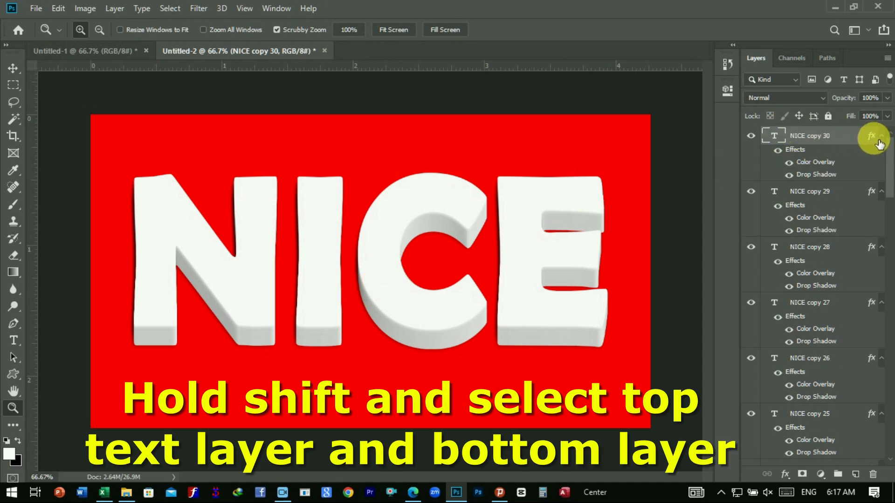
# Select all the NICE text layers, from copy 30 down to the original, and put them in one group.
pyautogui.moveTo(887, 140); pyautogui.dragTo(892, 206)
pyautogui.scroll(5, 888, 206)
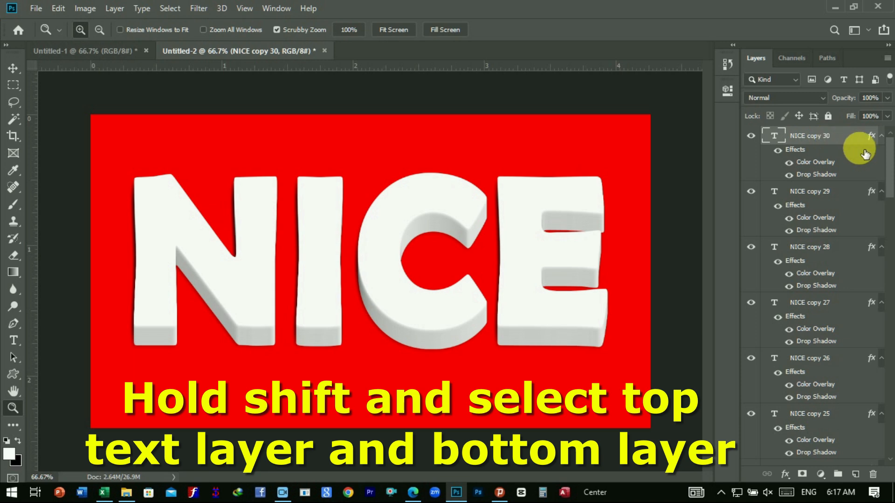
pyautogui.scroll(-13, 888, 459)
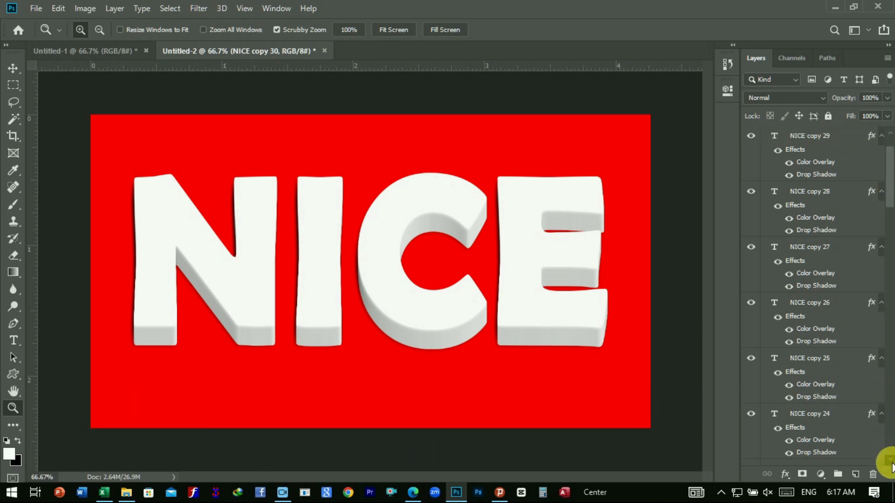
pyautogui.scroll(-10, 890, 464)
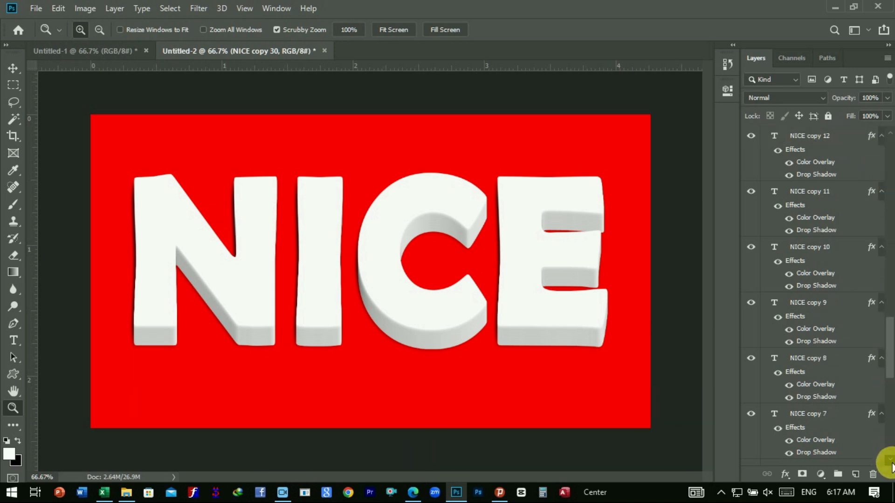
pyautogui.scroll(-4, 890, 436)
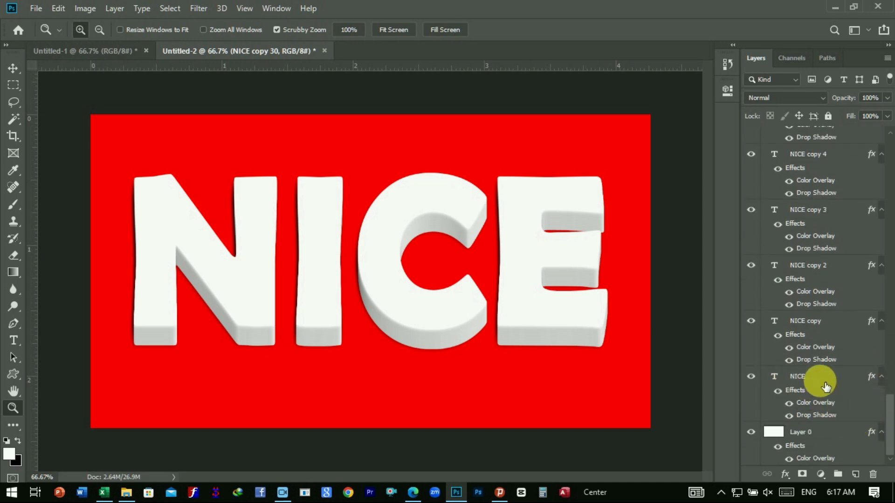
pyautogui.keyDown('shift'); pyautogui.click(799, 379); pyautogui.keyUp('shift')
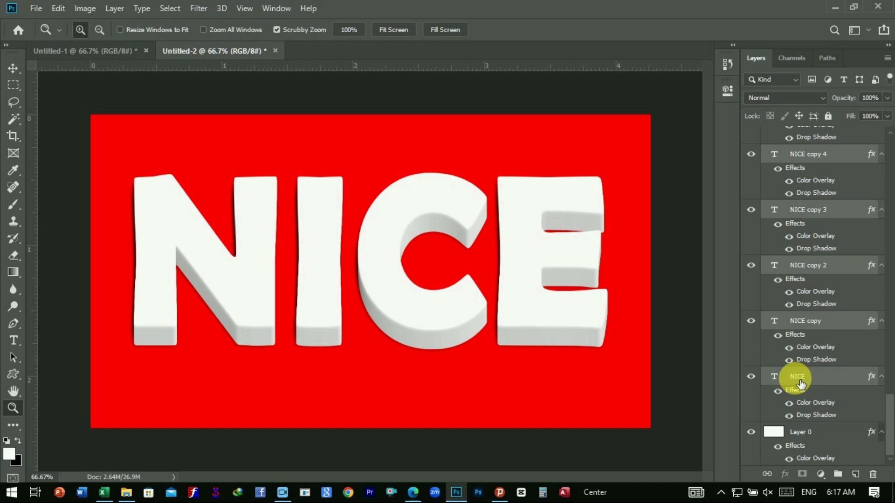
pyautogui.click(842, 478)
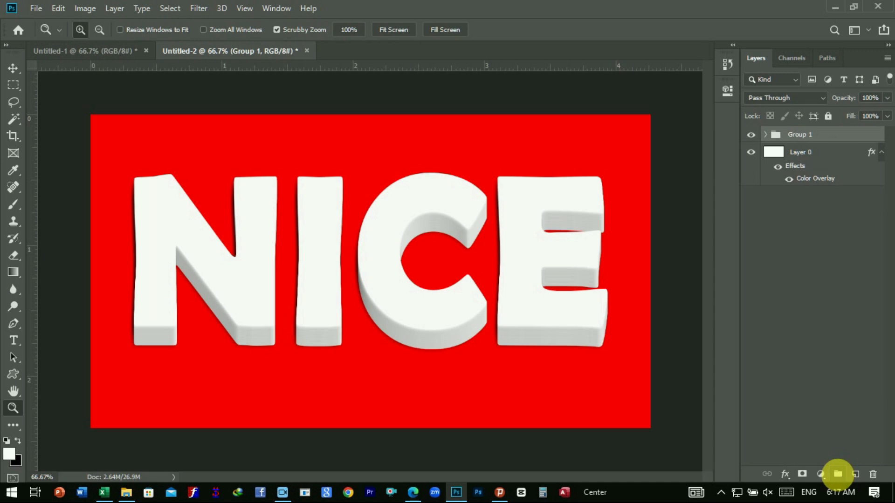
# Enable a Drop Shadow effect on the group of NICE text layers.
pyautogui.click(829, 137)
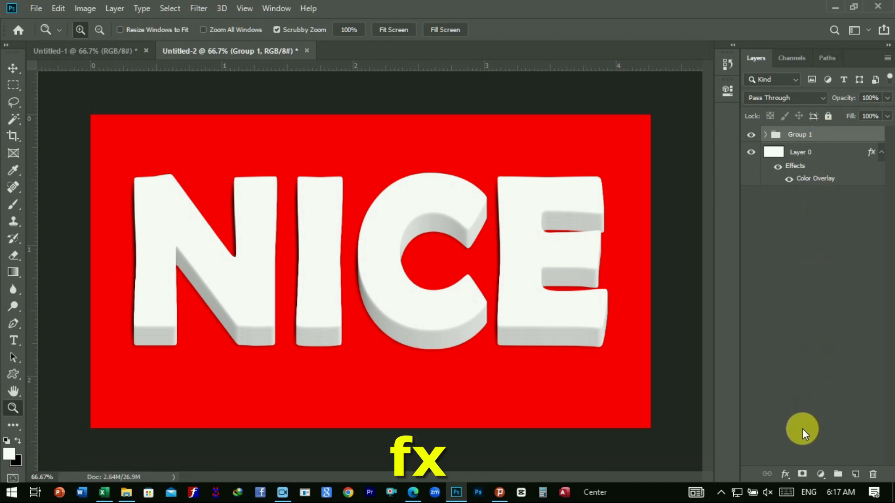
pyautogui.click(786, 475)
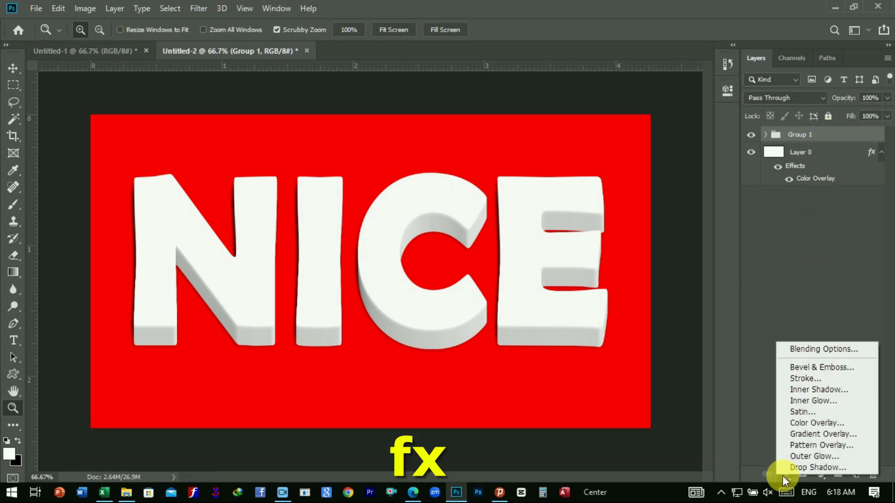
pyautogui.click(816, 351)
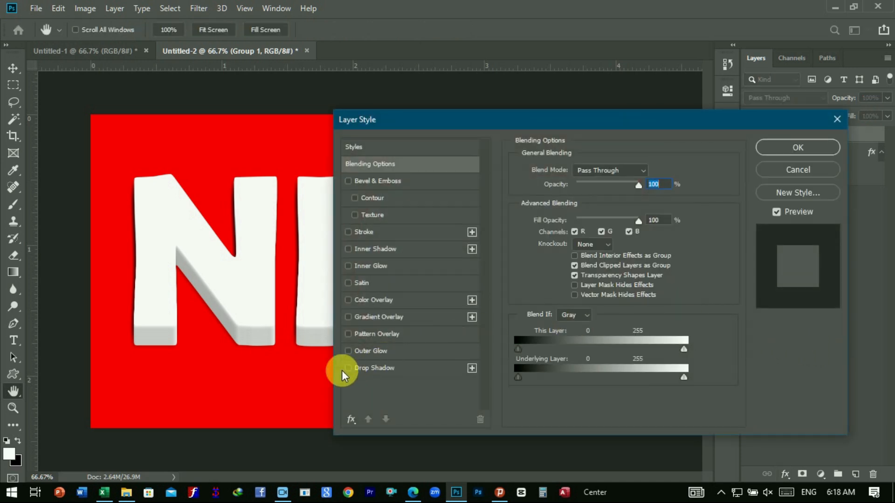
pyautogui.click(352, 368)
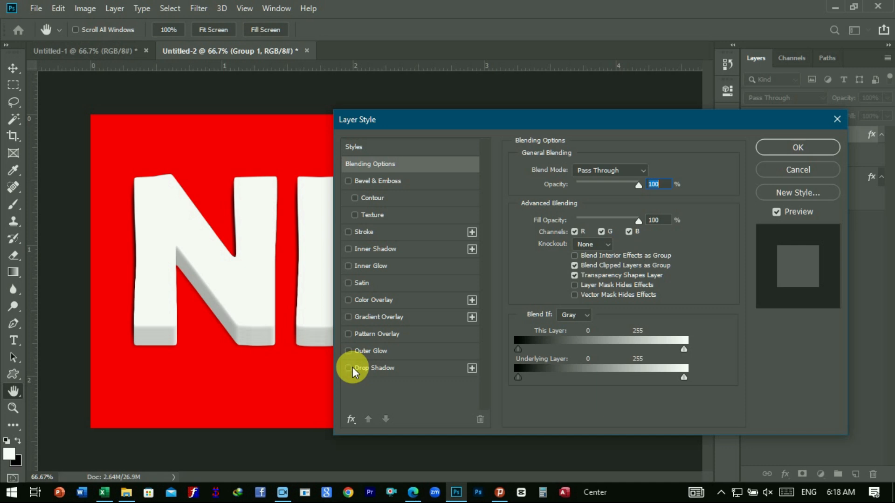
pyautogui.click(374, 368)
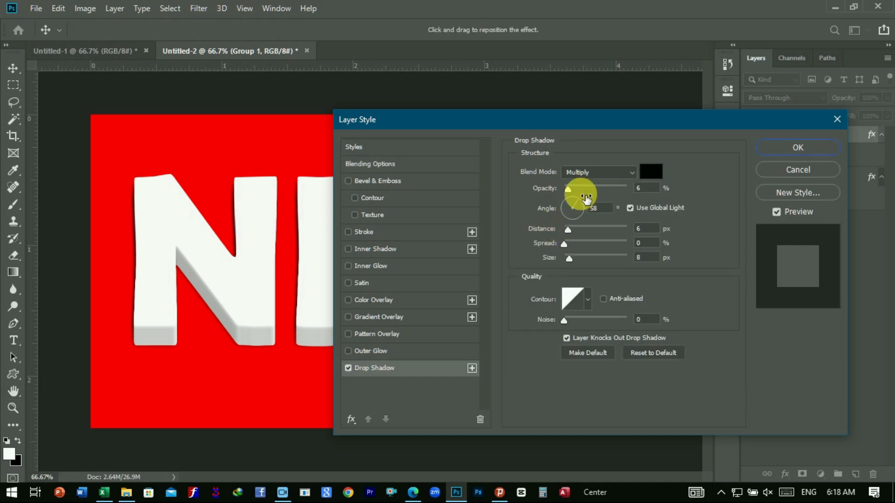
# Set the group's drop shadow to 18% opacity, 50° angle, 50 px distance and 0 px size, and apply it.
pyautogui.moveTo(569, 189); pyautogui.dragTo(575, 190)
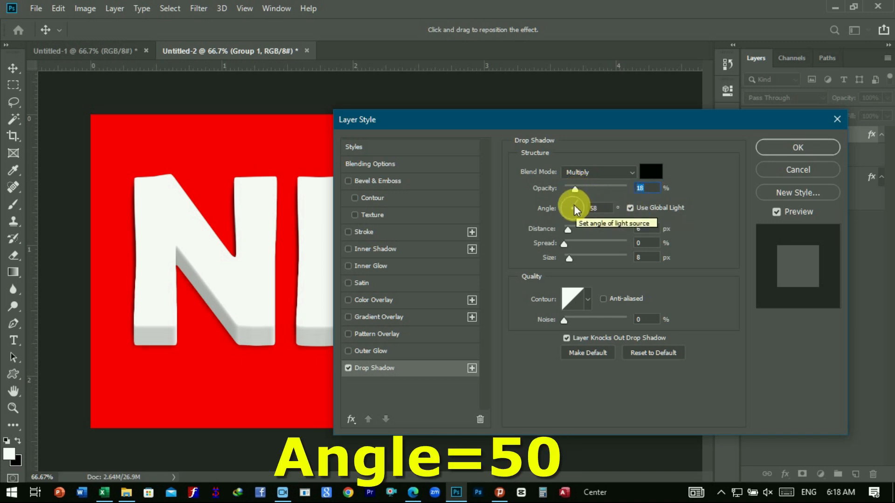
pyautogui.press('Tab')
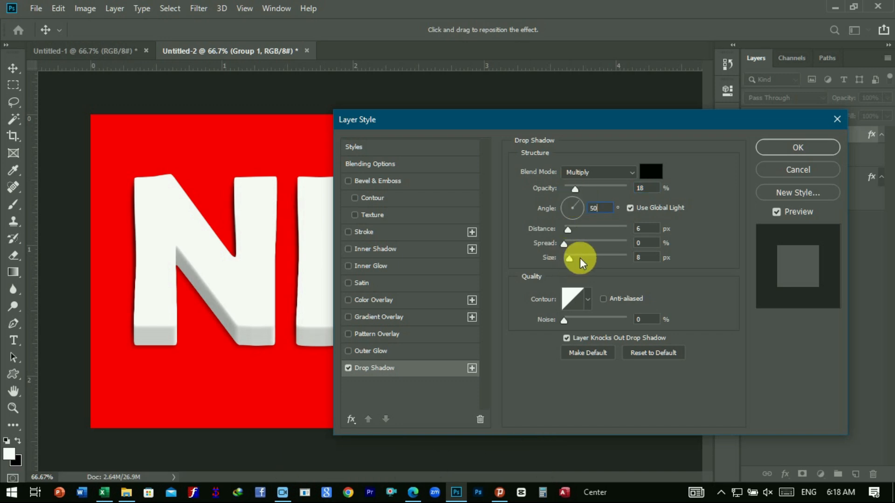
pyautogui.moveTo(569, 233); pyautogui.dragTo(573, 228)
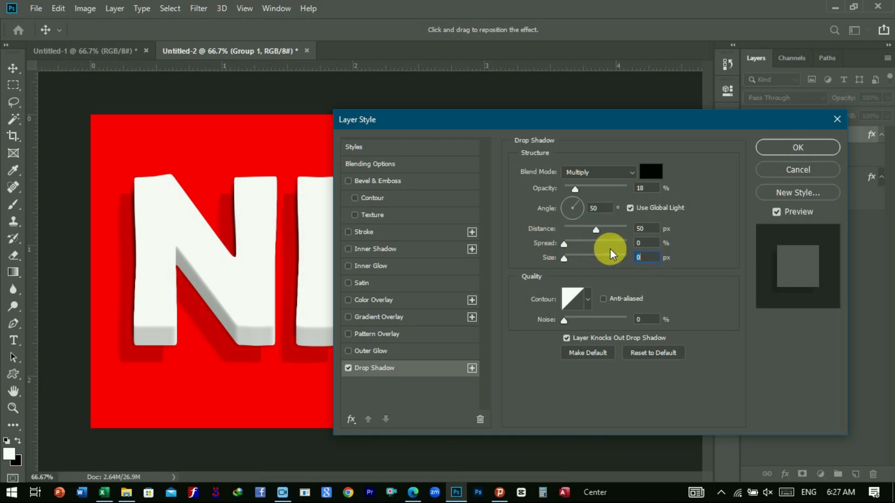
pyautogui.click(781, 149)
pyautogui.press('z')
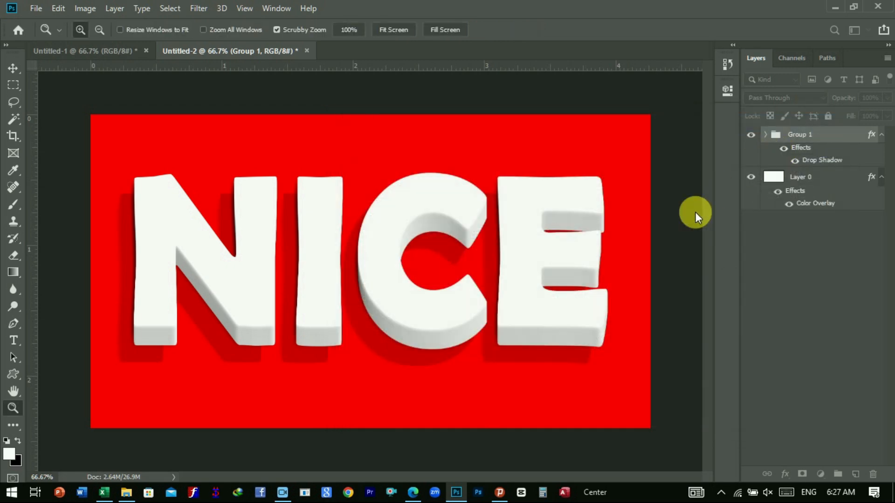